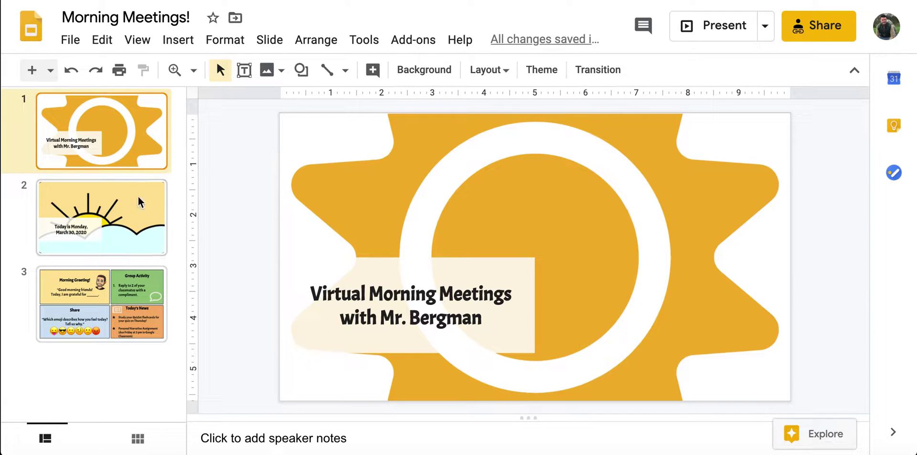
# Go past the date slide to slide 3 with the Morning Greeting, Group Activity, Share and Today's News agenda.
pyautogui.click(127, 225)
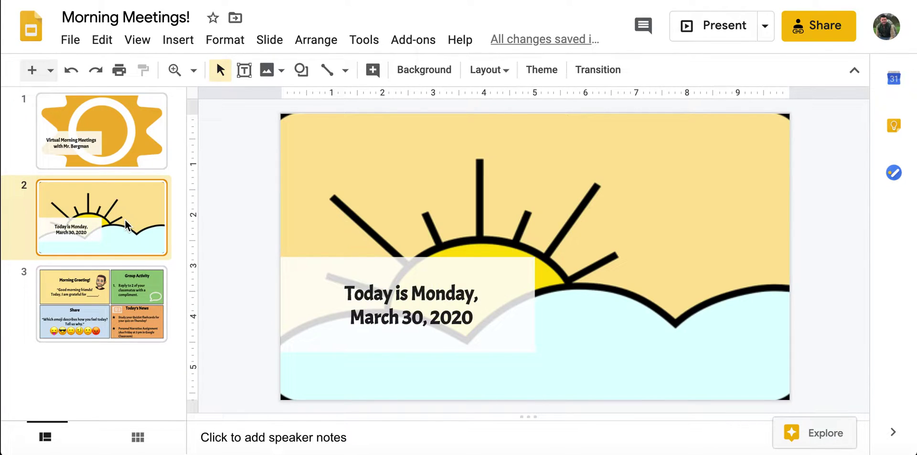
pyautogui.click(119, 313)
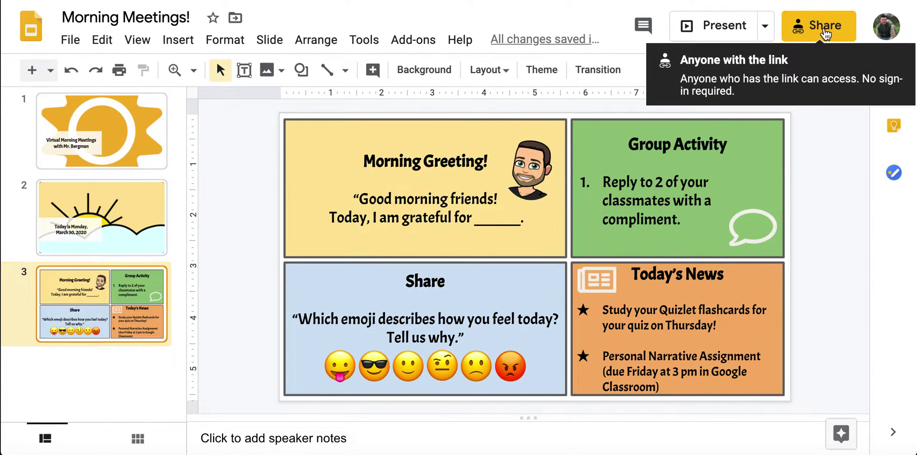
# Keep the deck's access at 'Anyone with the link can view' and copy its share link.
pyautogui.click(831, 30)
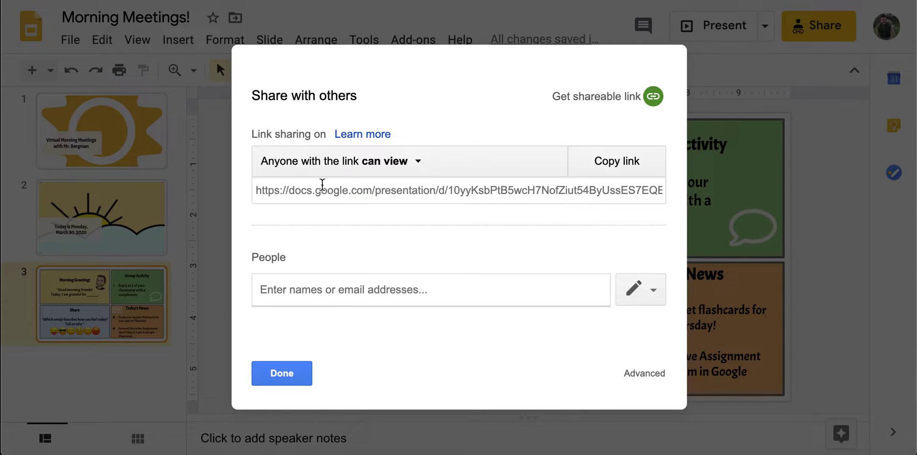
pyautogui.click(402, 162)
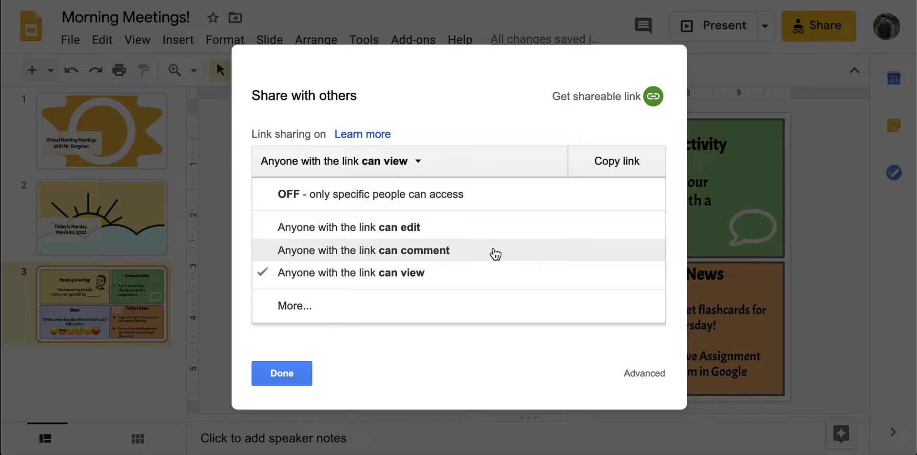
pyautogui.click(436, 346)
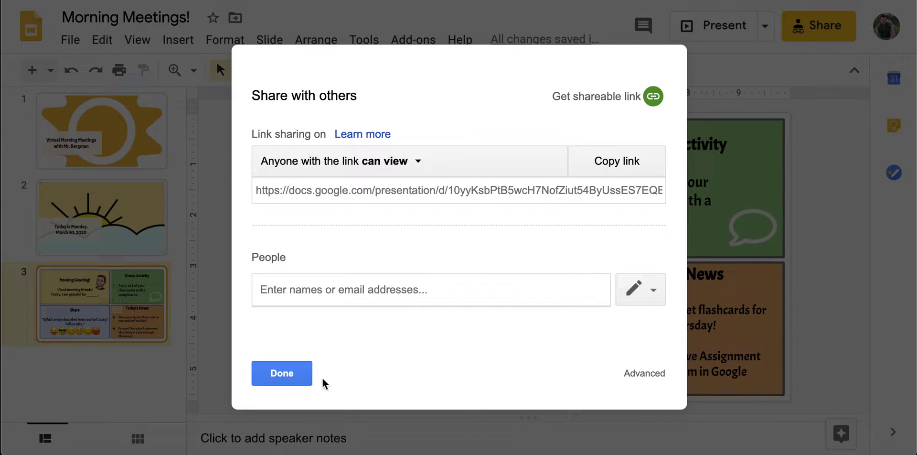
pyautogui.click(590, 175)
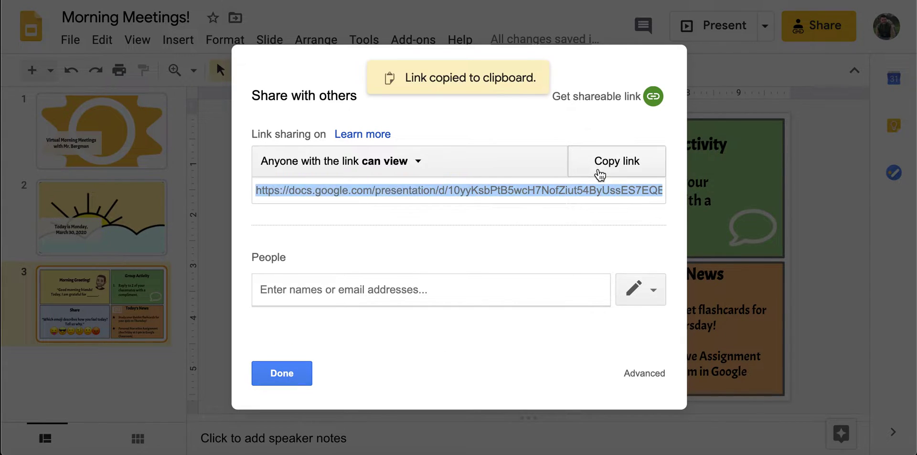
pyautogui.click(275, 376)
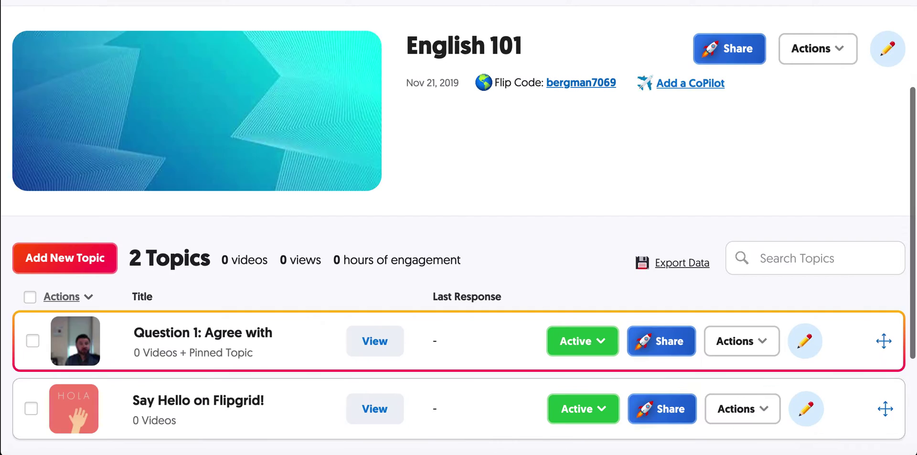
# Return to My Grids and open the English 101 grid's details.
pyautogui.scroll(3, 140, 102)
pyautogui.scroll(1, 139, 103)
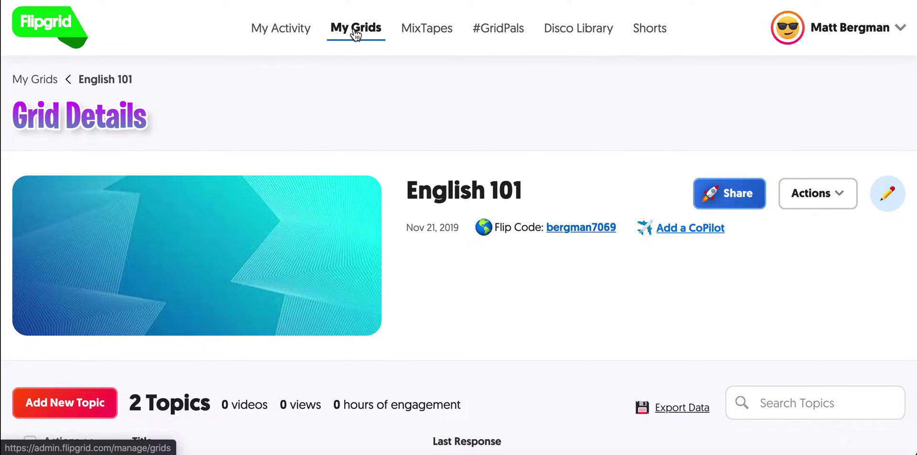
pyautogui.click(360, 31)
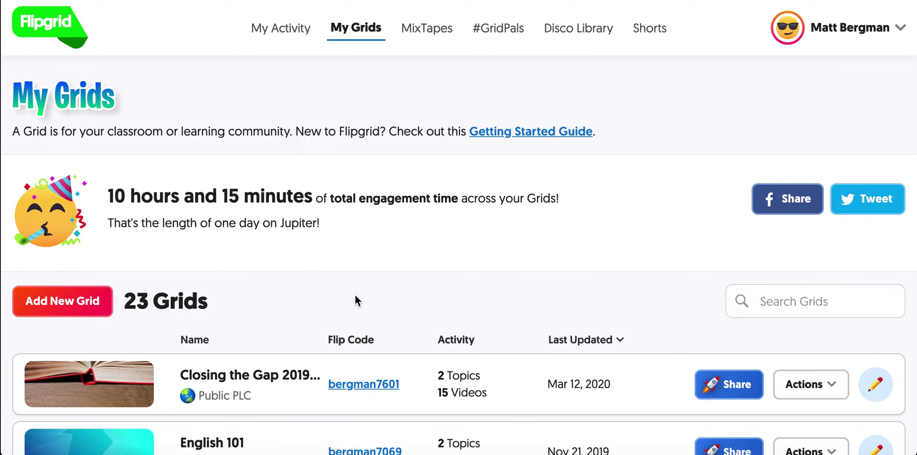
pyautogui.scroll(-3, 355, 294)
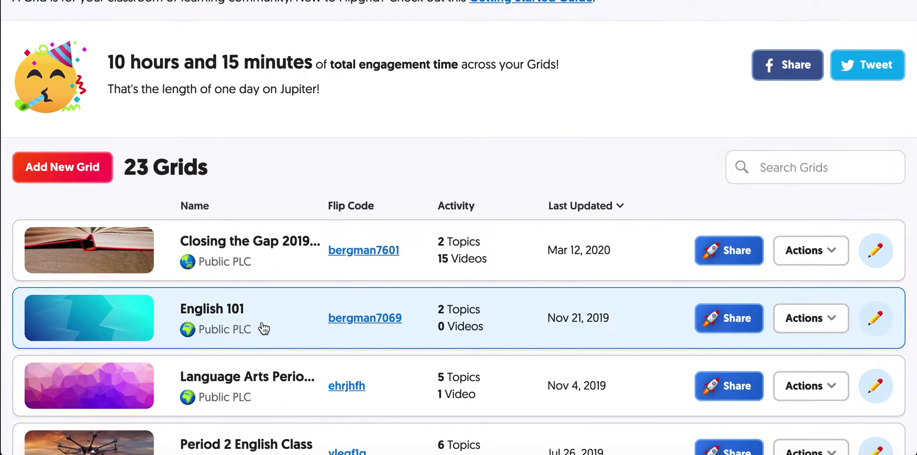
pyautogui.click(264, 329)
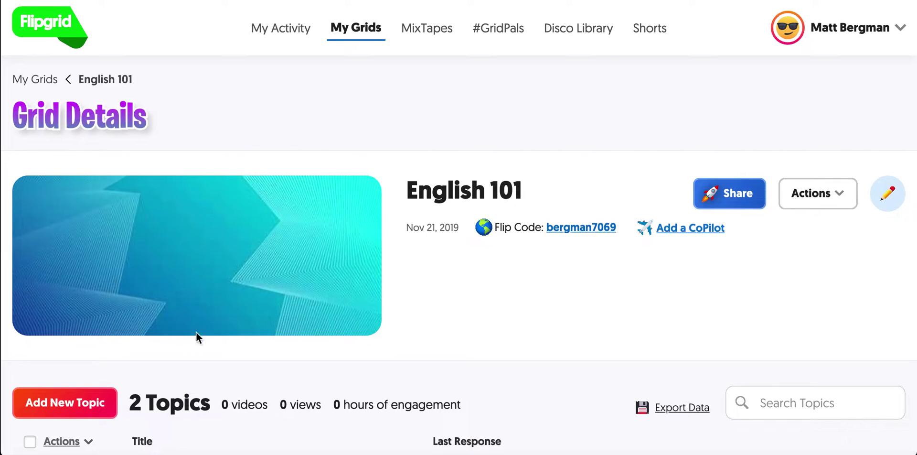
# Add a new topic to English 101 titled 'Monday, March 30, 2020 AM Meeting'.
pyautogui.click(62, 411)
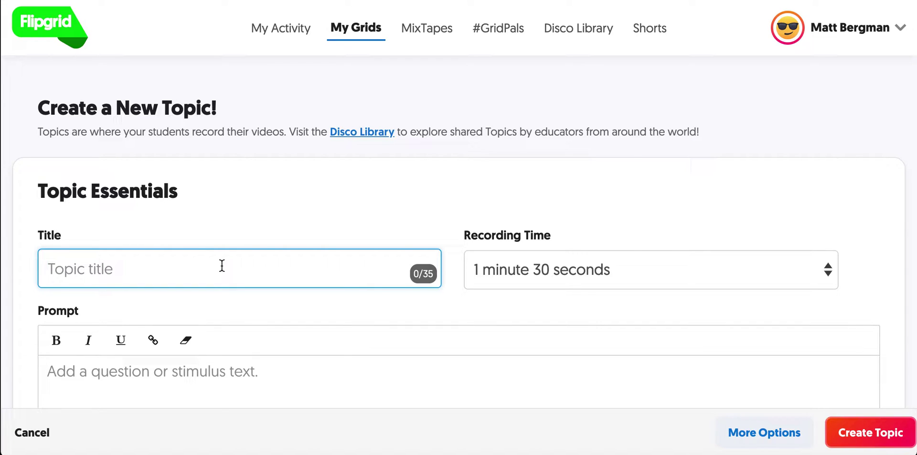
pyautogui.write('Monday, Mr')
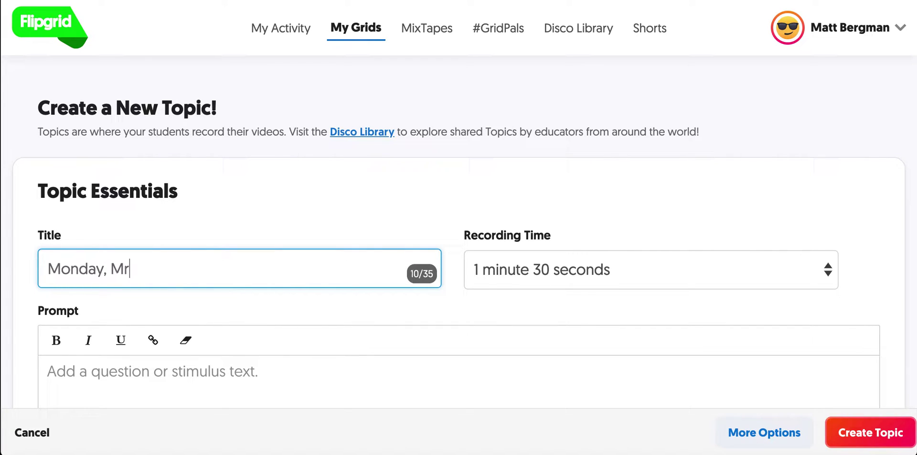
pyautogui.press('BackSpace')
pyautogui.write('arch 39,')
pyautogui.press('BackSpace')
pyautogui.press('BackSpace')
pyautogui.press('BackSpace')
pyautogui.write('0, 220')
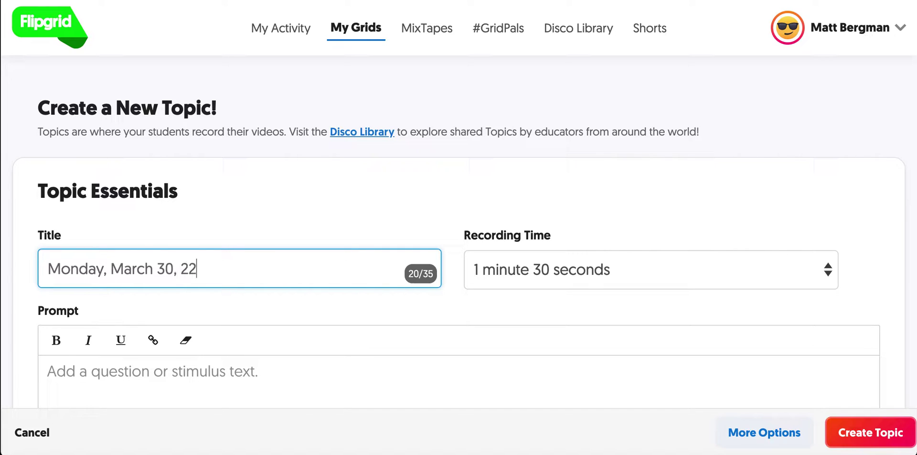
pyautogui.press('BackSpace')
pyautogui.press('BackSpace')
pyautogui.write('020 AM M')
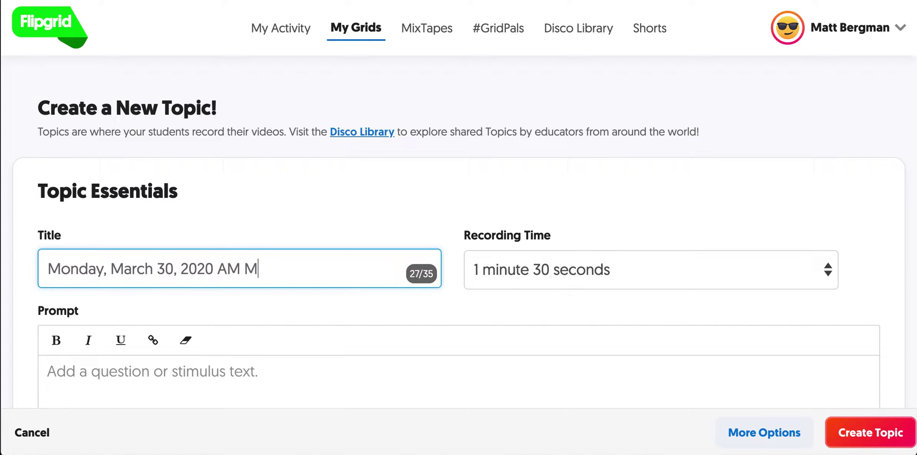
pyautogui.write('eeting')
pyautogui.scroll(-2, 267, 285)
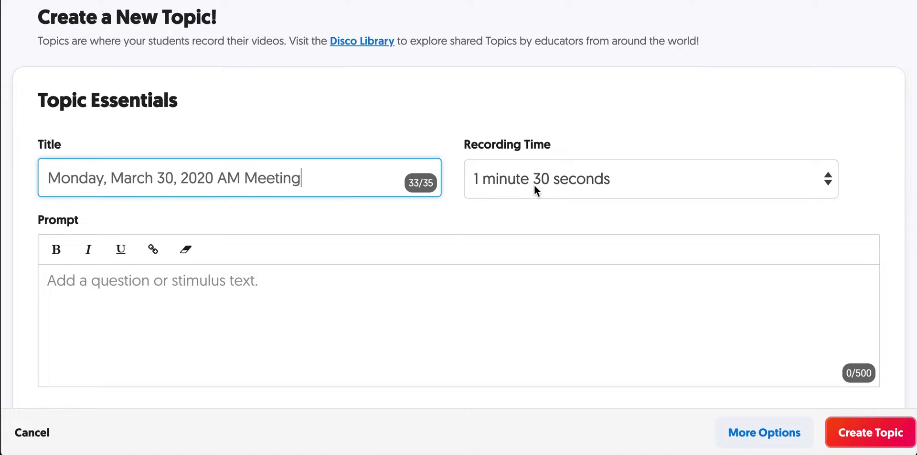
# Change the topic's Recording Time from 1 minute 30 seconds to 1 minute.
pyautogui.click(534, 183)
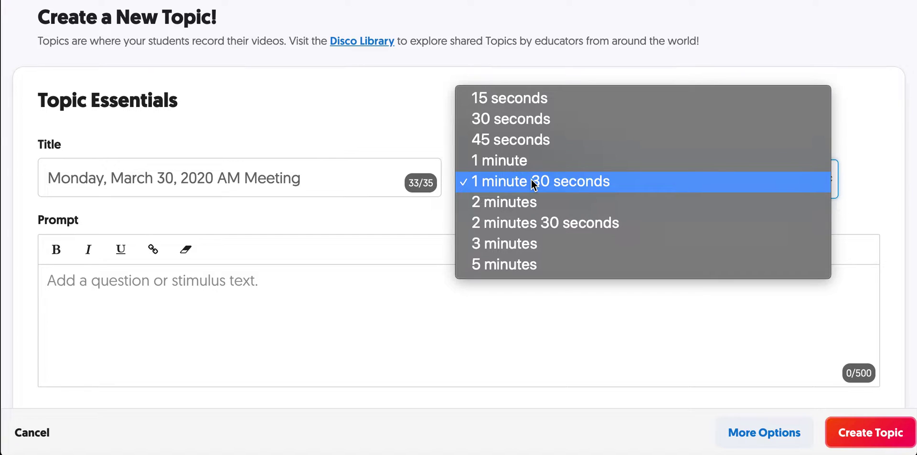
pyautogui.click(424, 307)
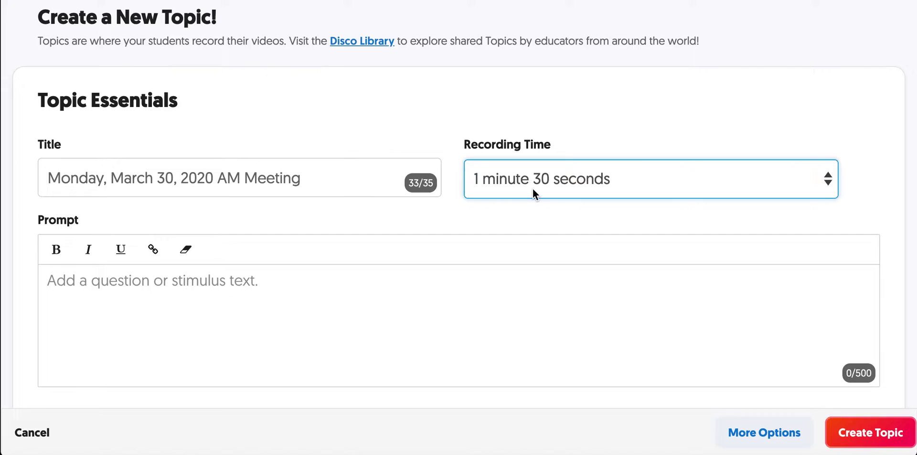
pyautogui.click(534, 189)
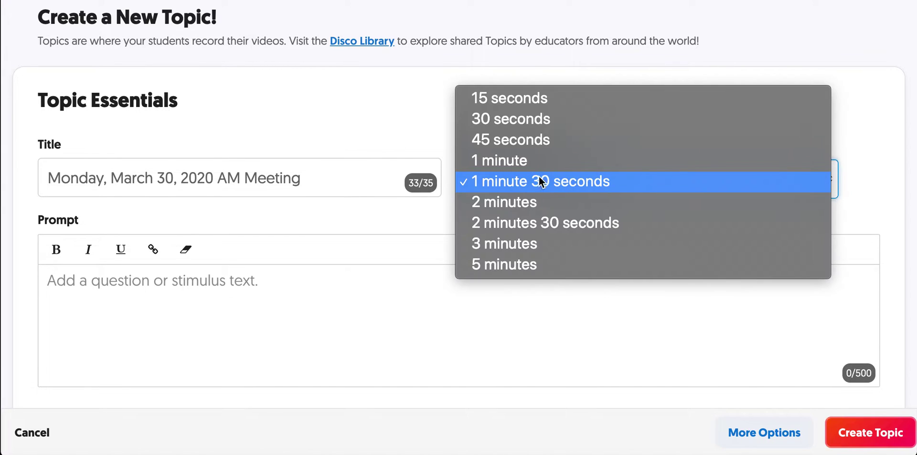
pyautogui.click(544, 167)
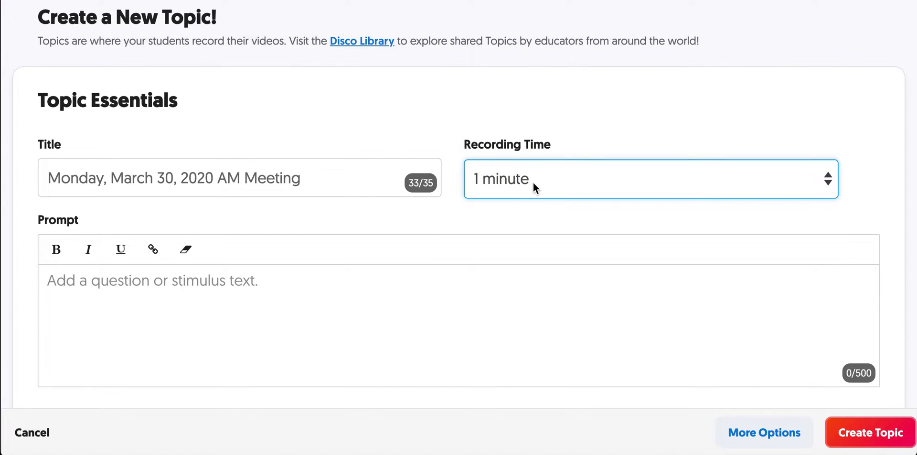
pyautogui.click(347, 292)
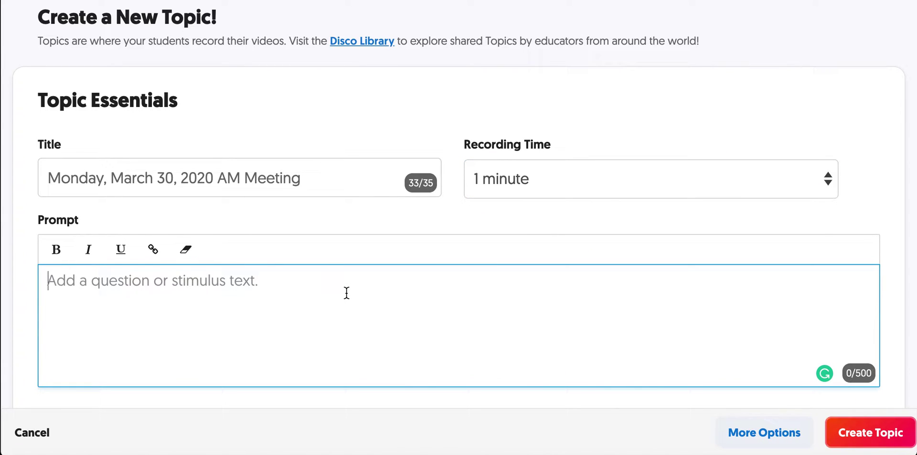
# Write the prompt 'Welcome to our meeting! Check out our agenda here' and start a new line.
pyautogui.write('Welcome to our')
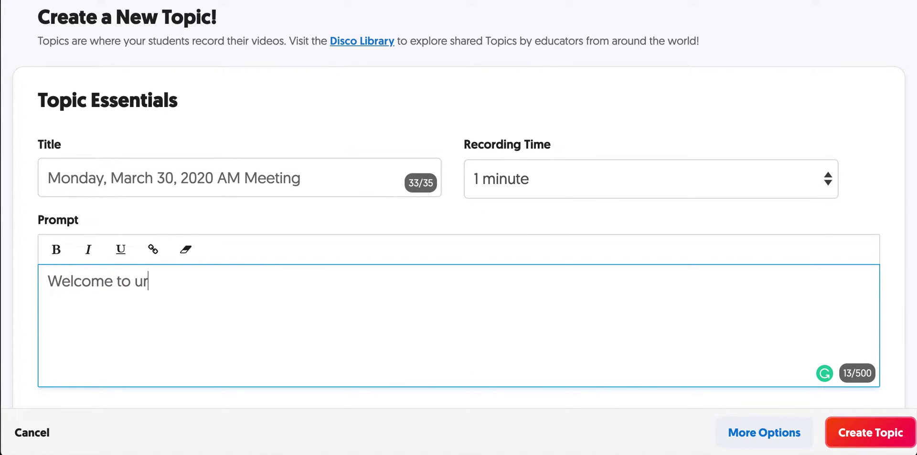
pyautogui.press('BackSpace')
pyautogui.press('BackSpace')
pyautogui.press('BackSpace')
pyautogui.write('our meet')
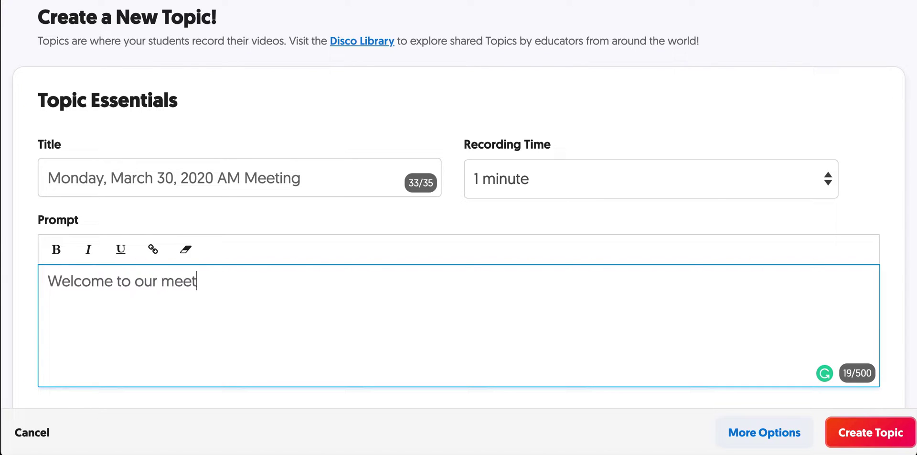
pyautogui.write('ing! Check ')
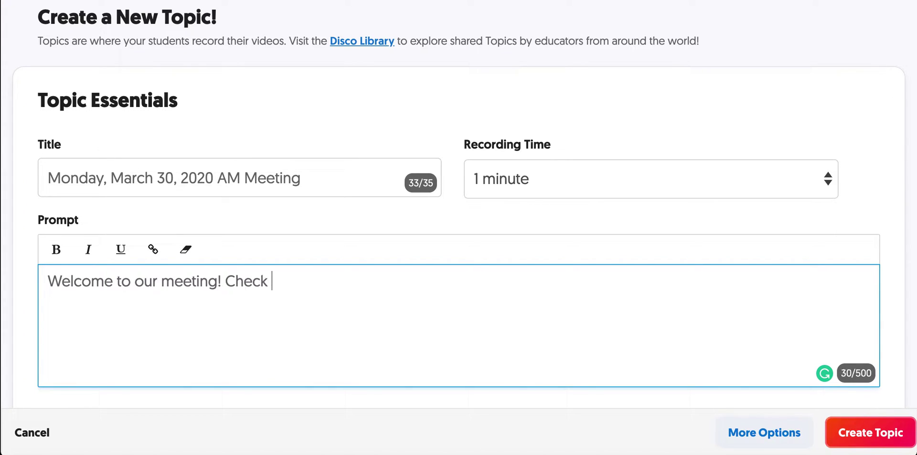
pyautogui.write('ou t')
pyautogui.press('BackSpace')
pyautogui.press('BackSpace')
pyautogui.write('t yo')
pyautogui.press('BackSpace')
pyautogui.press('BackSpace')
pyautogui.write('our agenda ')
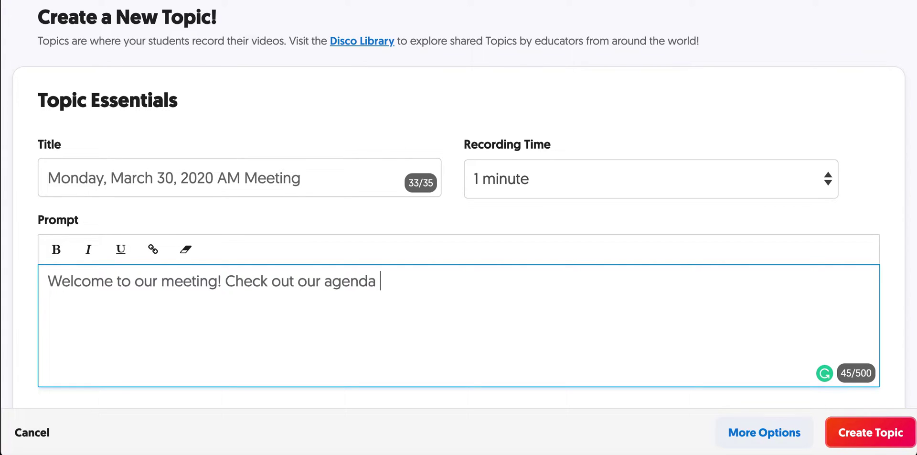
pyautogui.write('here')
pyautogui.press('Return')
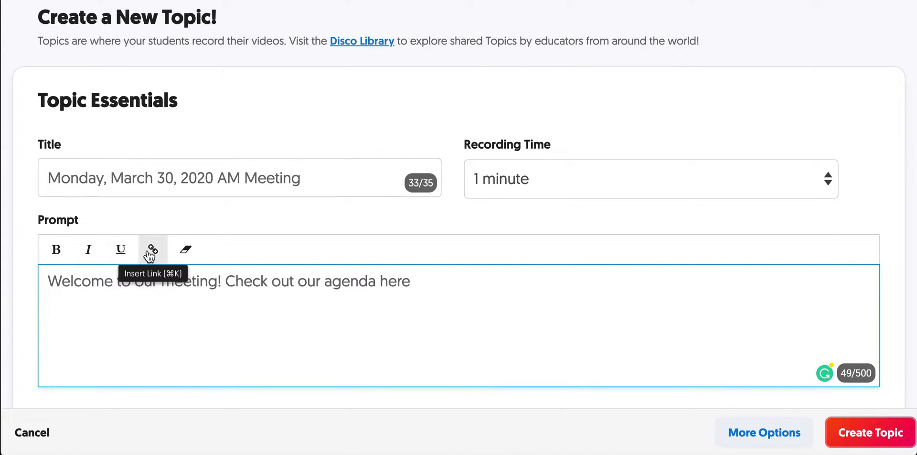
# Insert a 'Link to Agenda' link to the pasted Google Slides URL, followed by '(Google Slides'.
pyautogui.click(151, 251)
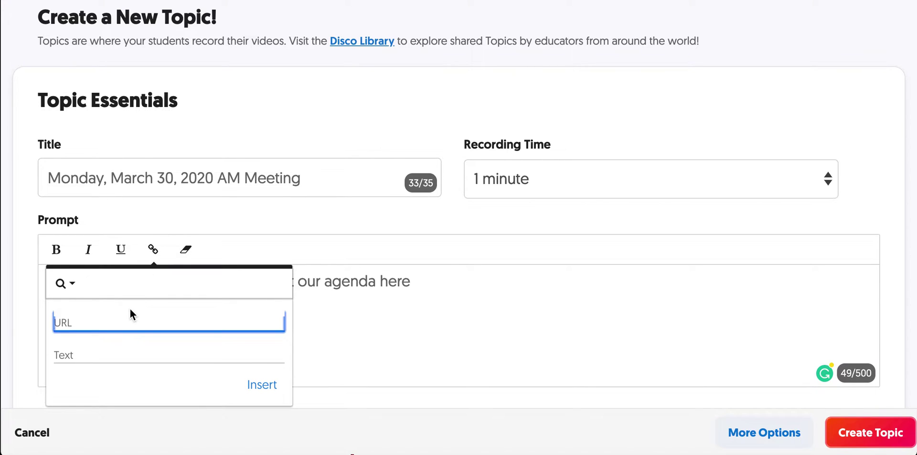
pyautogui.hotkey('ctrl', 'v')
pyautogui.click(92, 353)
pyautogui.write('Li')
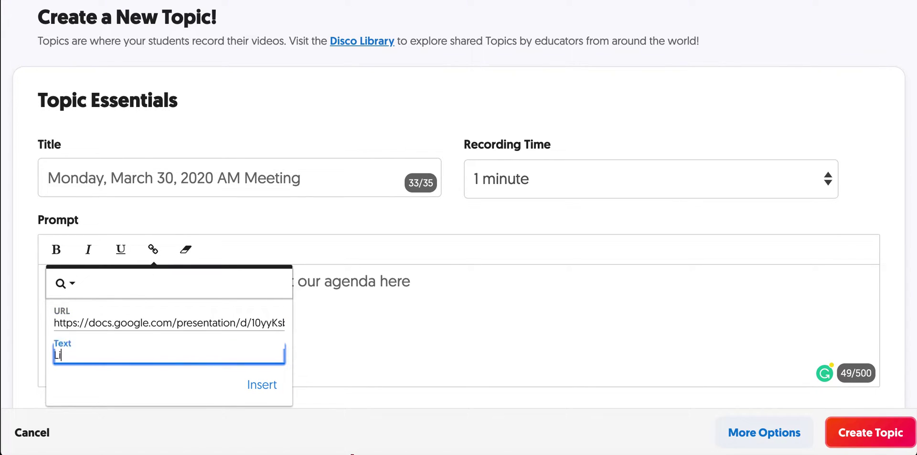
pyautogui.write('nk to Agenda')
pyautogui.click(262, 384)
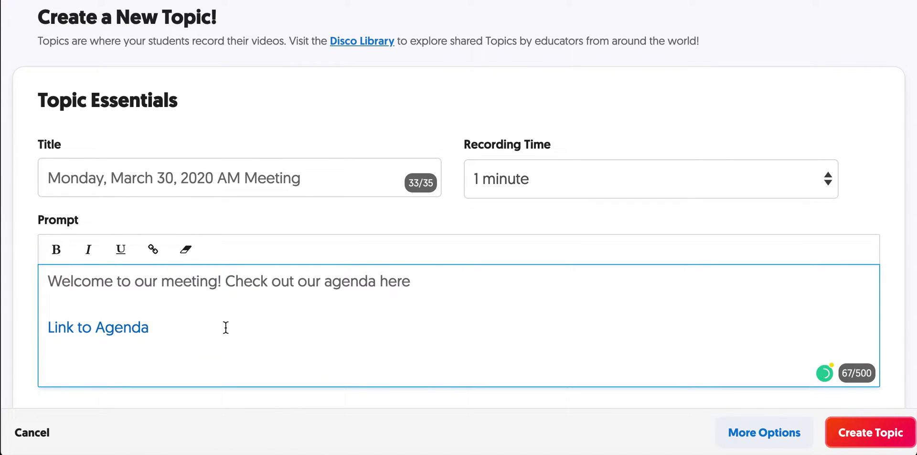
pyautogui.write('(Google Slides0')
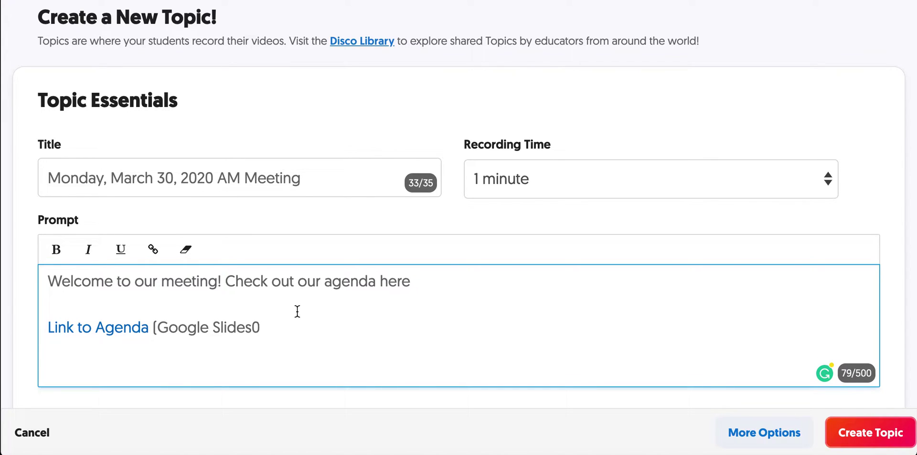
pyautogui.press('BackSpace')
# Close the '(Google Slides)' label and open the Focus section's Record a Video webcam recorder.
pyautogui.write(')')
pyautogui.scroll(-5, 385, 303)
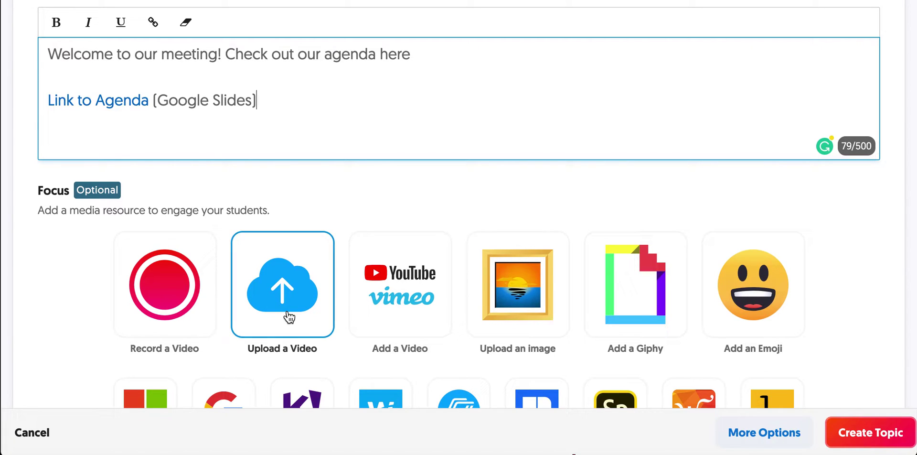
pyautogui.click(164, 292)
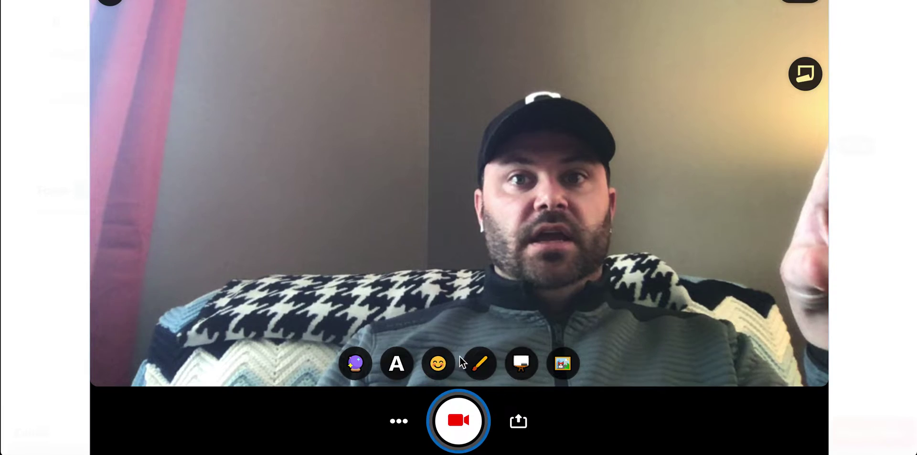
# Record the teacher's spoken welcome clip, then pause the recording.
pyautogui.click(462, 417)
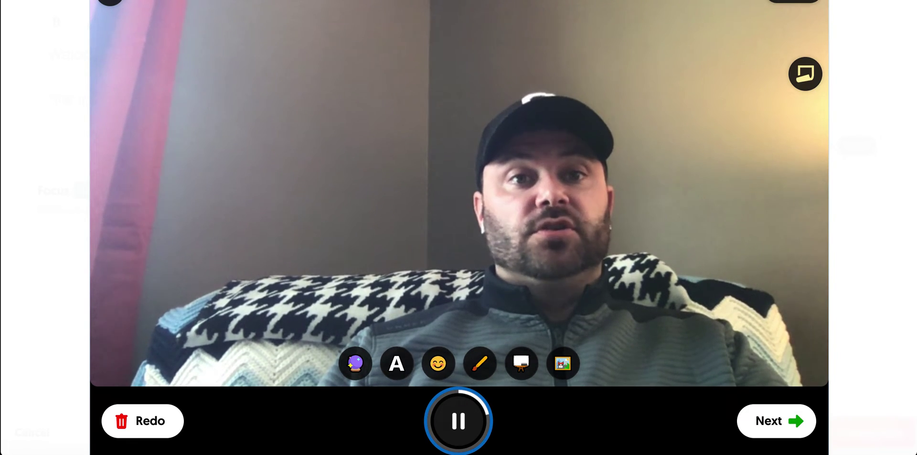
pyautogui.click(461, 422)
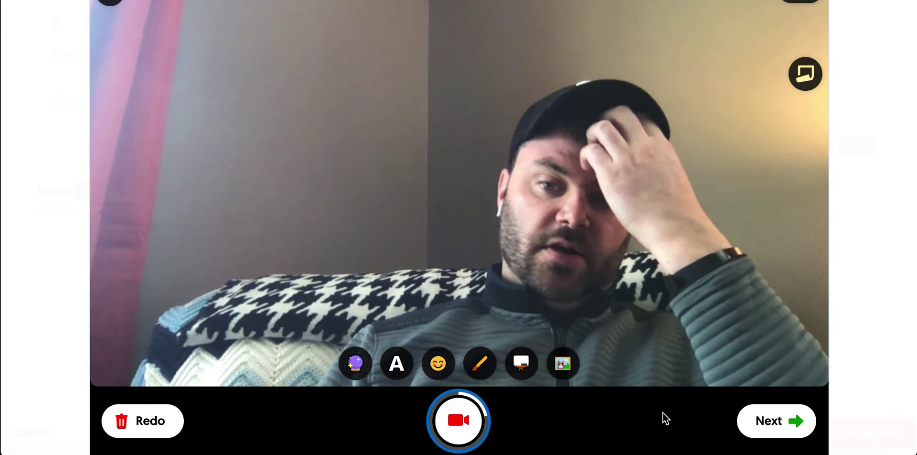
# Accept the clip, take a selfie cover, and attach the processed video as the topic's Focus.
pyautogui.click(757, 422)
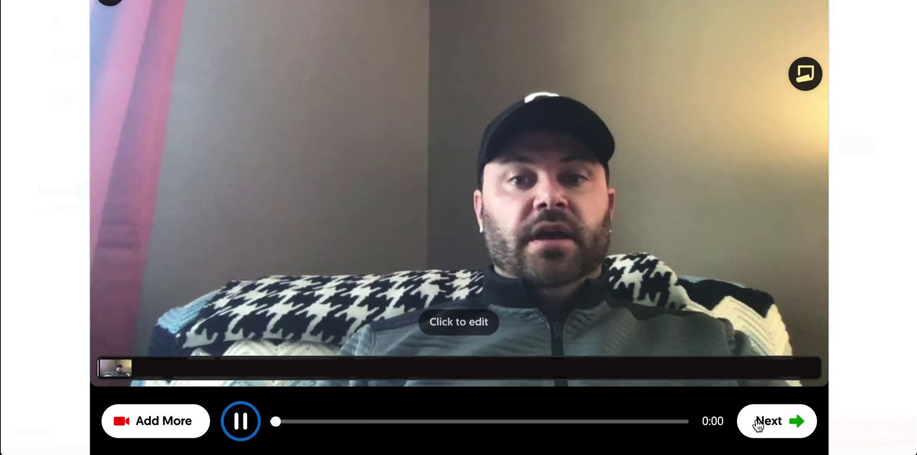
pyautogui.click(757, 421)
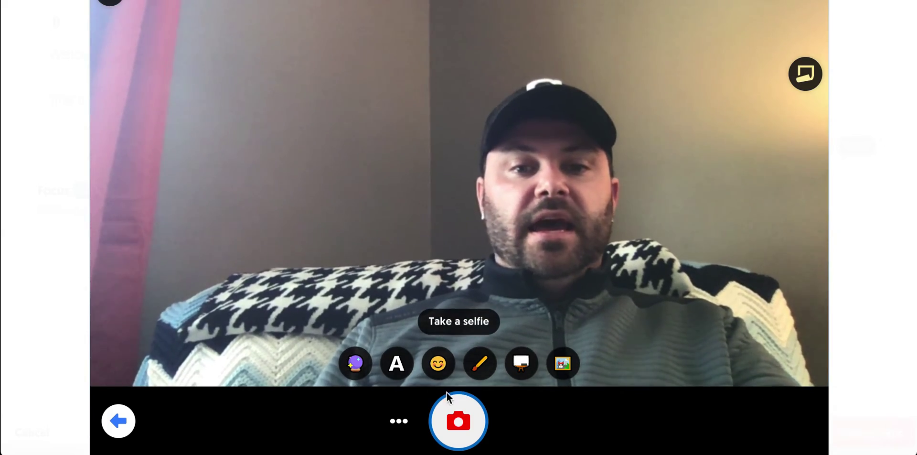
pyautogui.click(458, 423)
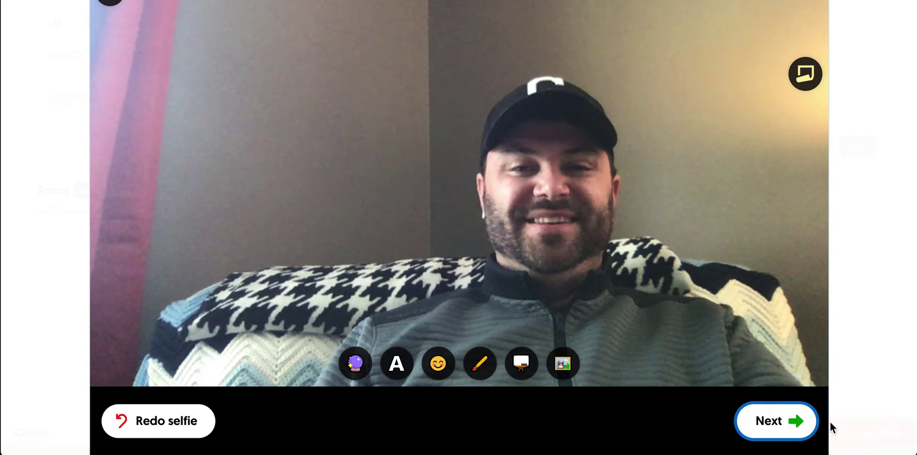
pyautogui.click(796, 427)
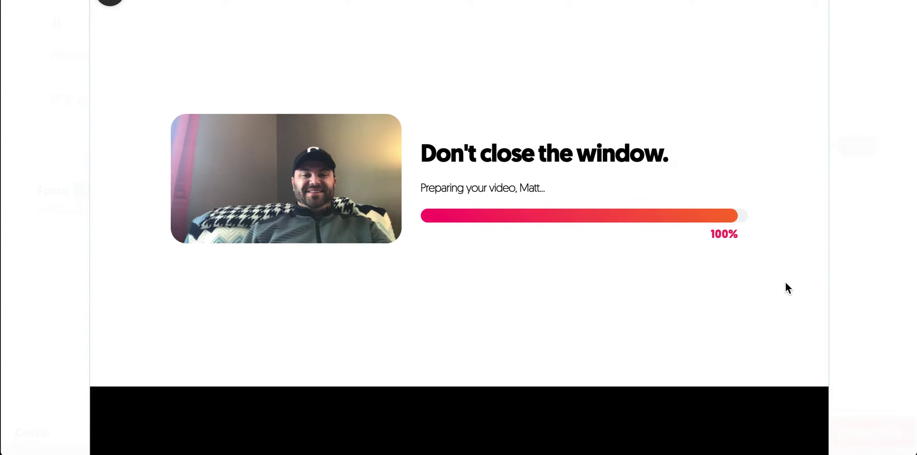
pyautogui.click(770, 427)
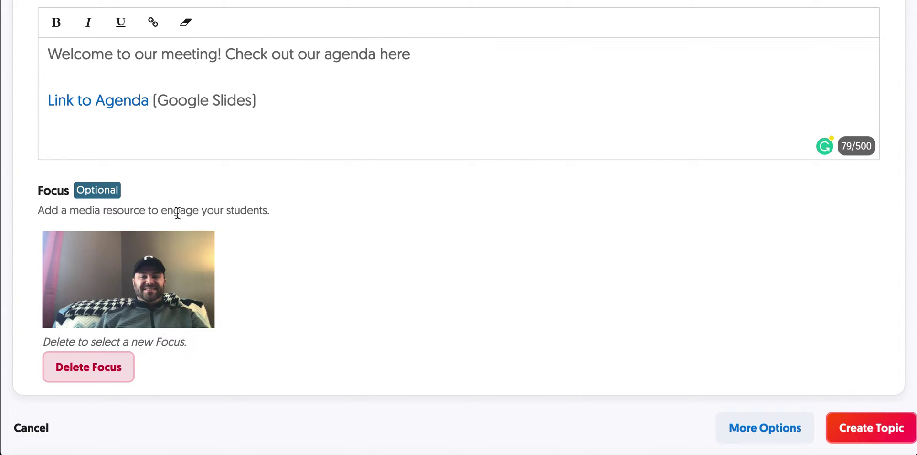
pyautogui.scroll(1, 214, 288)
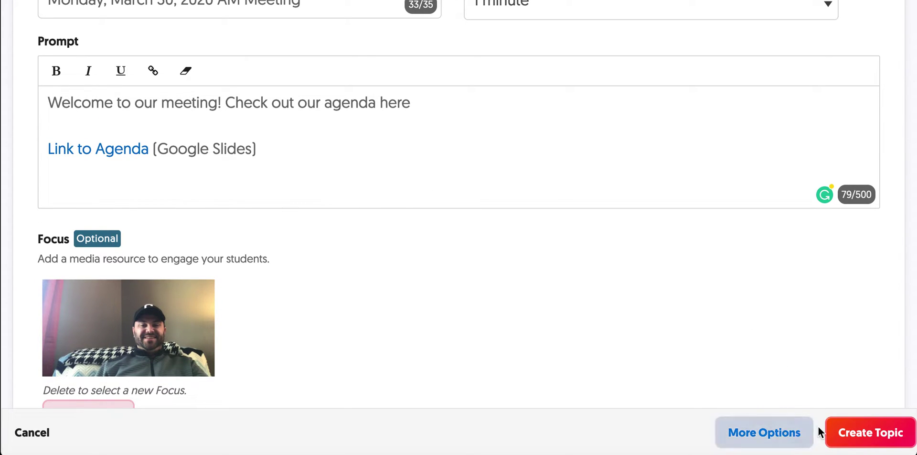
# Create the topic, dismiss the sharing dialog, and reopen English 101 to view its three topics.
pyautogui.click(888, 436)
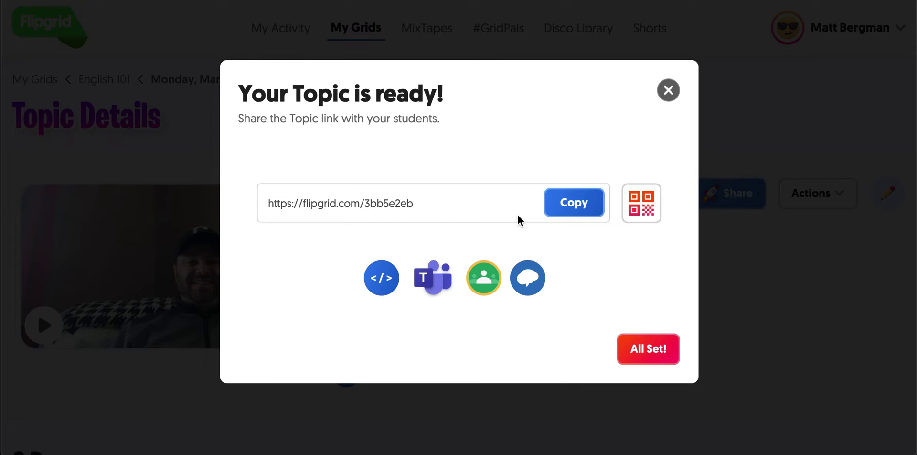
pyautogui.click(668, 91)
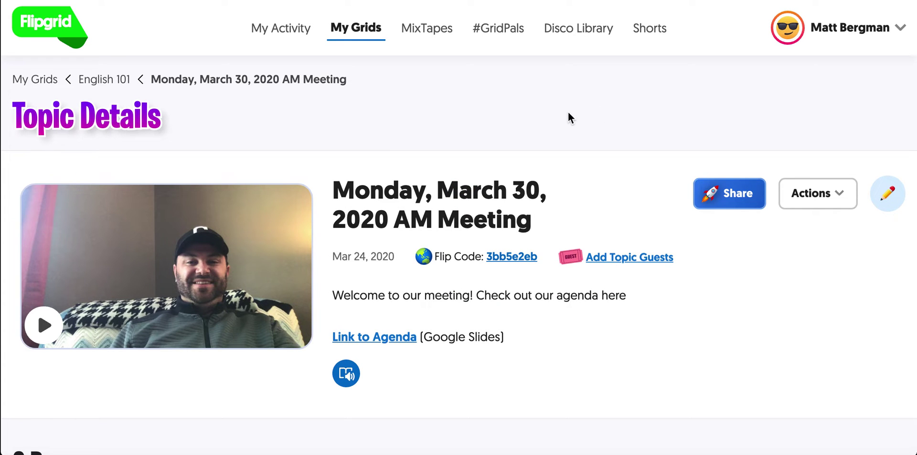
pyautogui.click(368, 34)
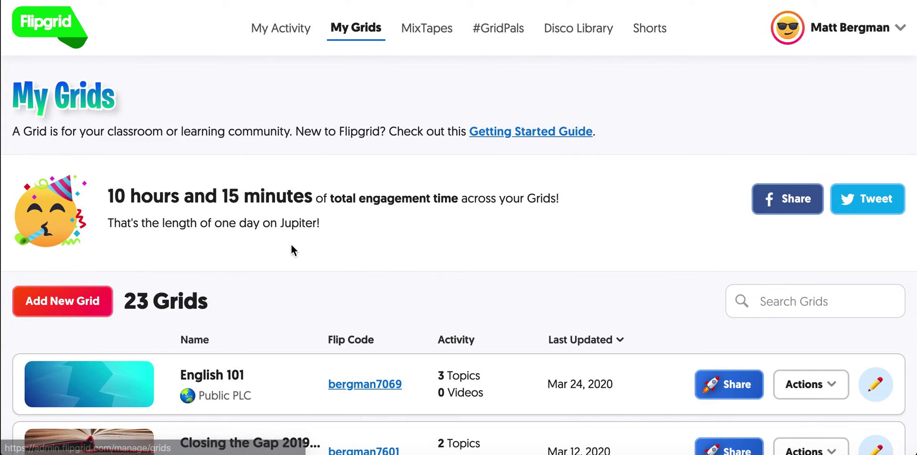
pyautogui.scroll(-2, 291, 244)
pyautogui.click(270, 306)
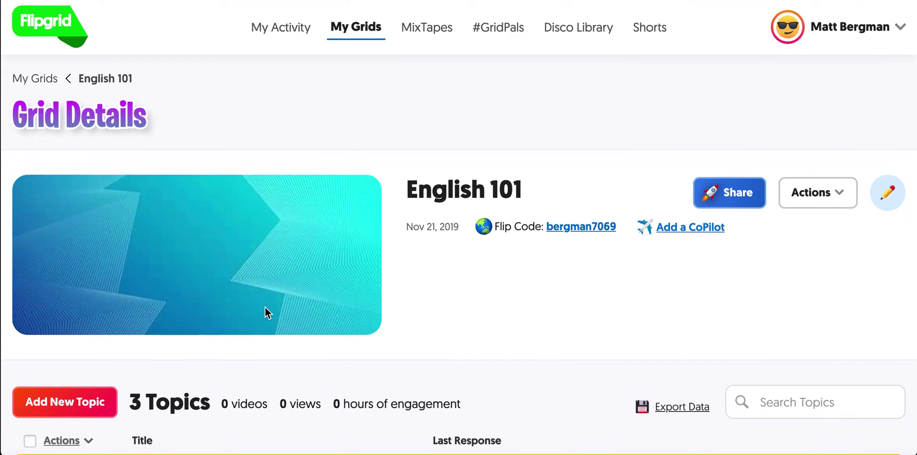
pyautogui.scroll(-3, 265, 310)
pyautogui.scroll(-2, 266, 308)
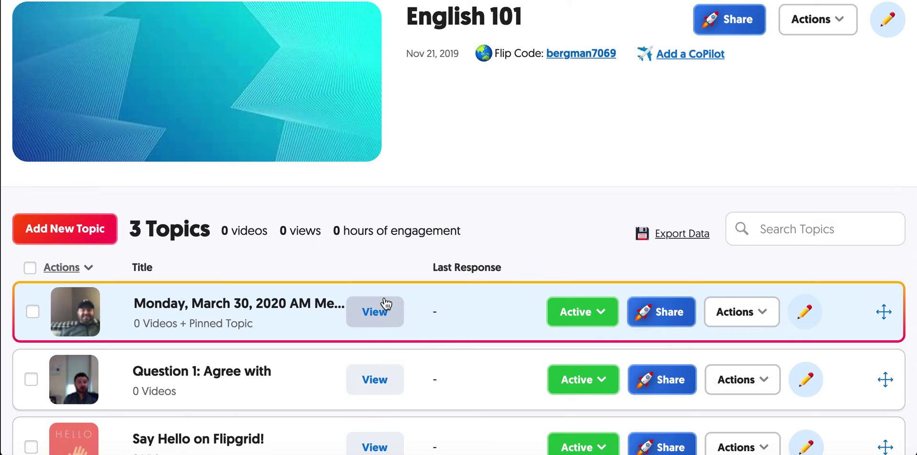
# Open the 'Monday, March 30, 2020 AM Meeting' topic page and play its teacher video.
pyautogui.click(385, 318)
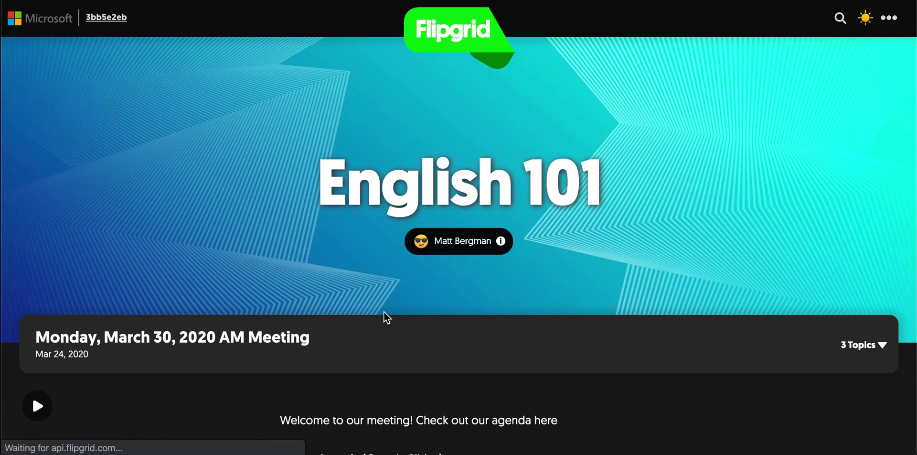
pyautogui.scroll(-4, 384, 312)
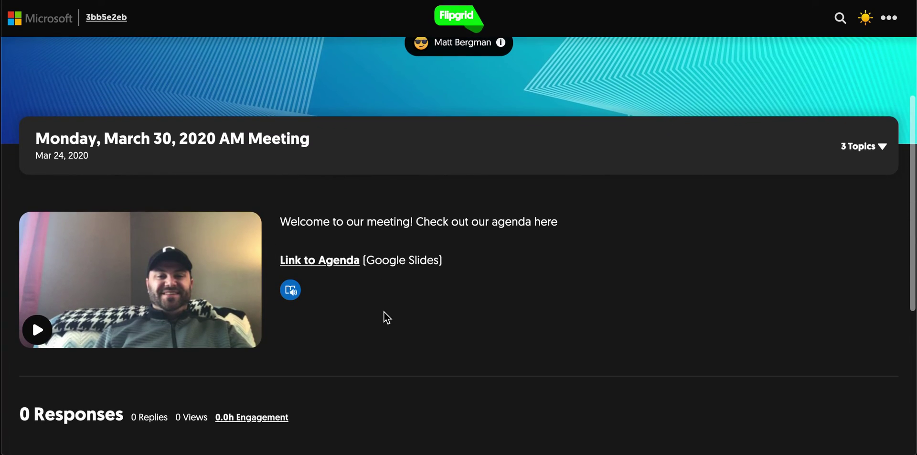
pyautogui.click(38, 329)
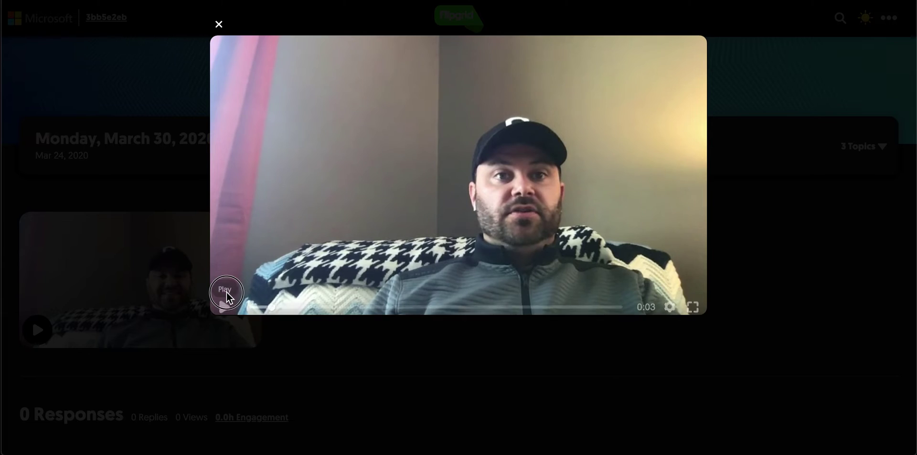
pyautogui.press('Escape')
# Check the linked Google Slides agenda by viewing slide 3.
pyautogui.click(341, 263)
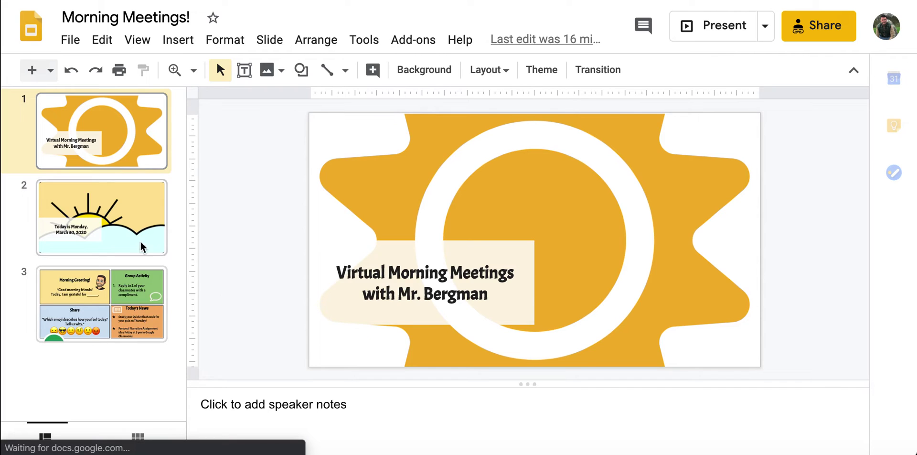
pyautogui.click(146, 312)
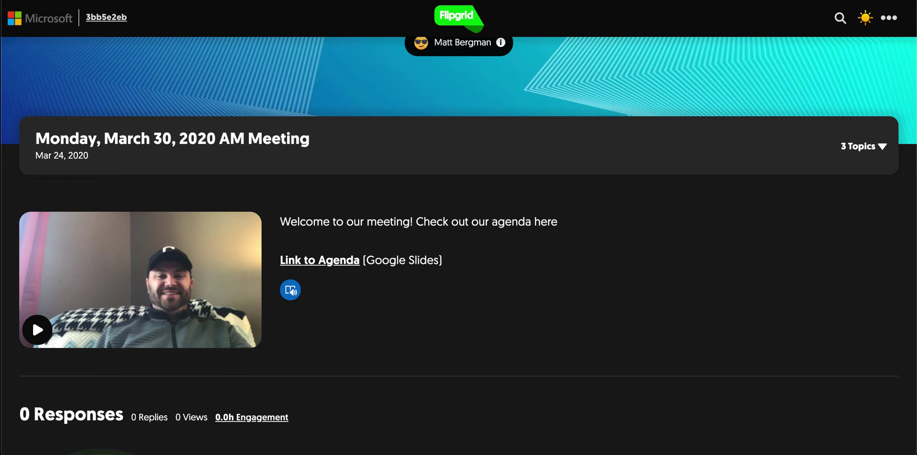
pyautogui.scroll(-4, 289, 242)
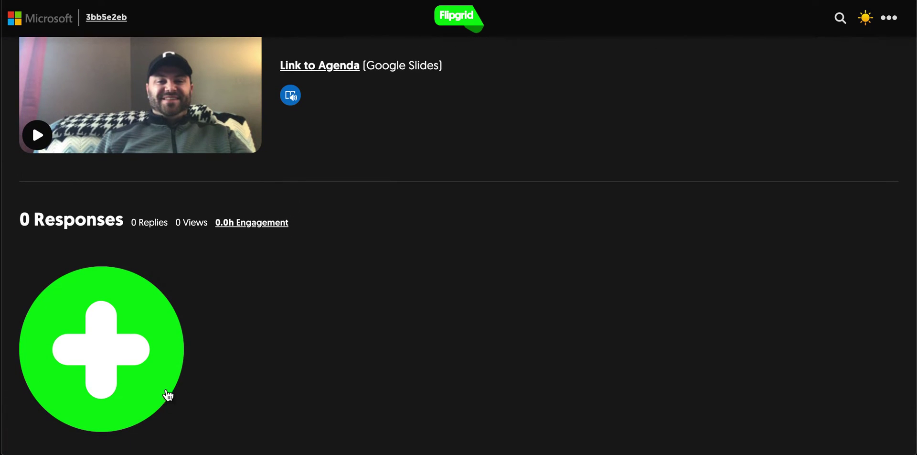
# Sign in with a Google account, record a sample student response, and pause the recorder.
pyautogui.click(117, 358)
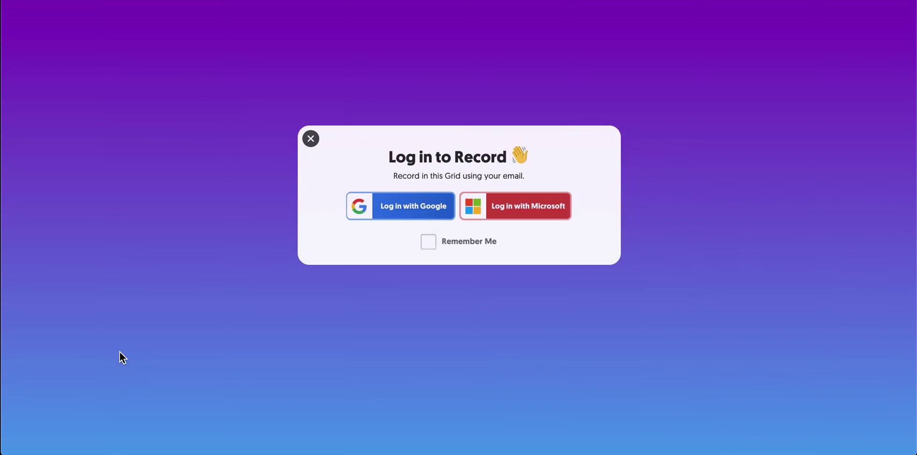
pyautogui.click(413, 206)
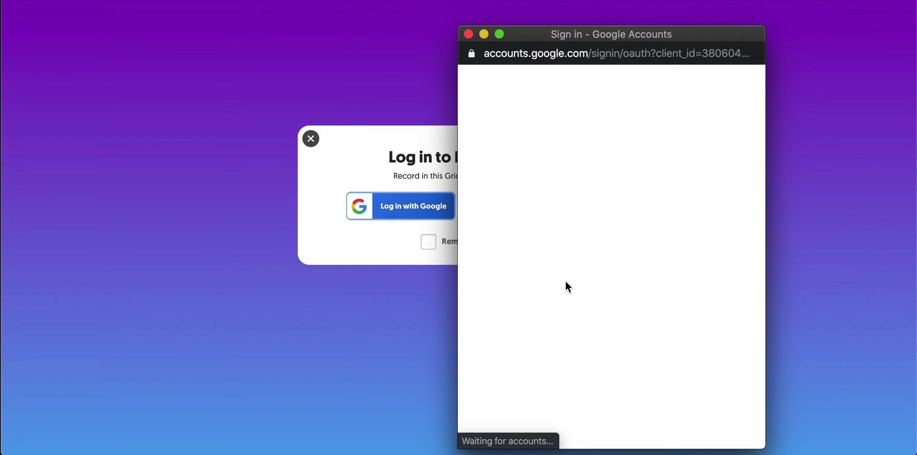
pyautogui.click(578, 214)
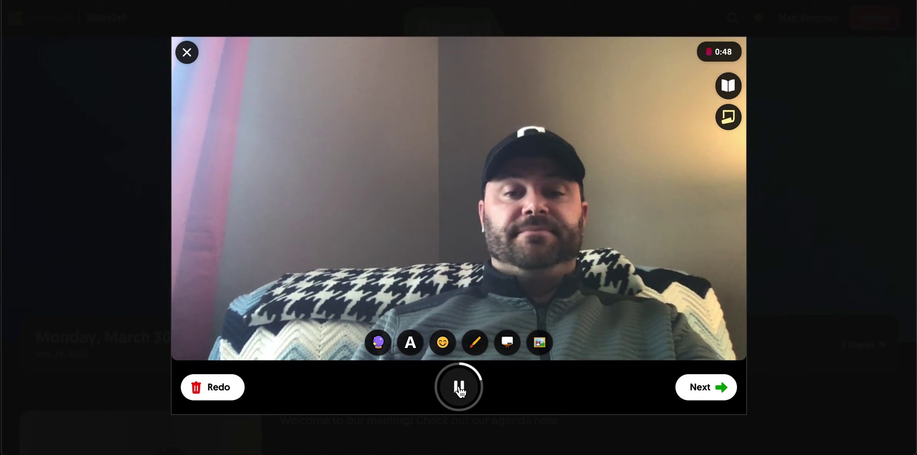
pyautogui.click(461, 390)
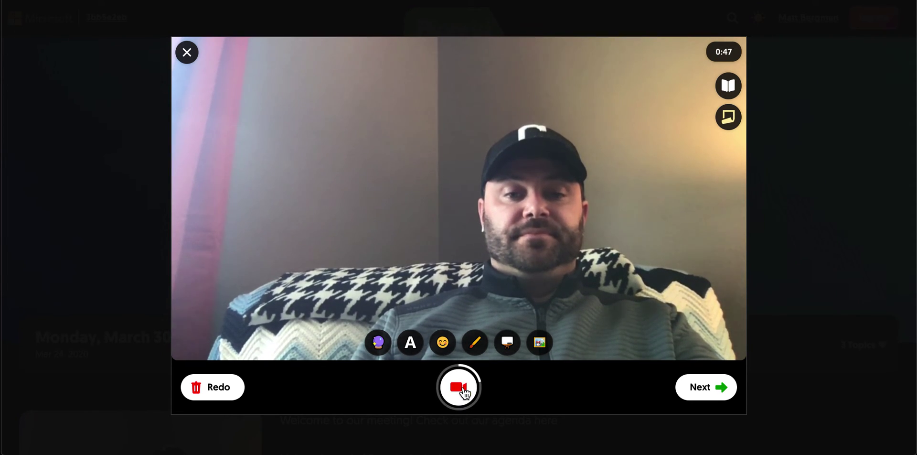
# Add a sunglasses-emoji sticker selfie to the recorded response and submit the video.
pyautogui.click(689, 388)
pyautogui.click(688, 388)
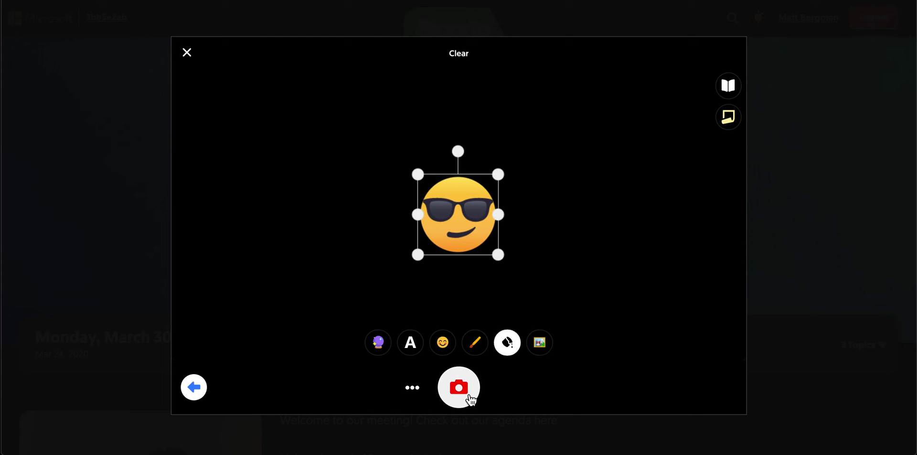
pyautogui.click(471, 398)
pyautogui.click(688, 385)
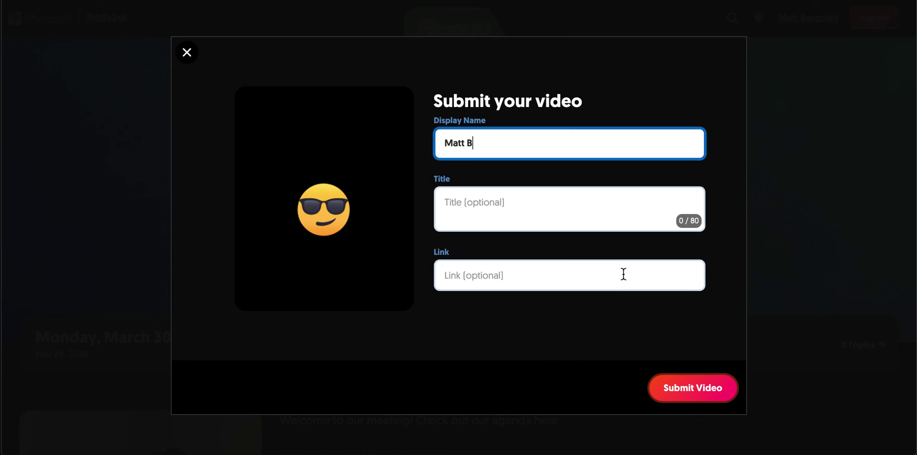
pyautogui.click(483, 204)
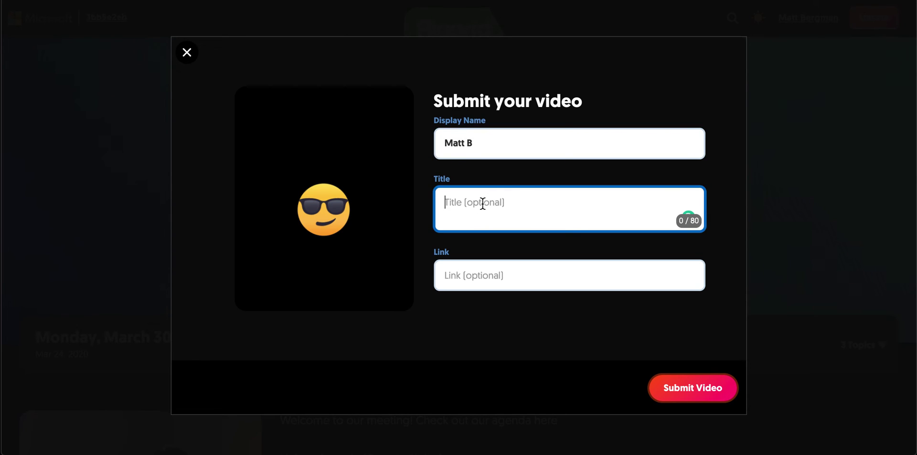
pyautogui.click(681, 383)
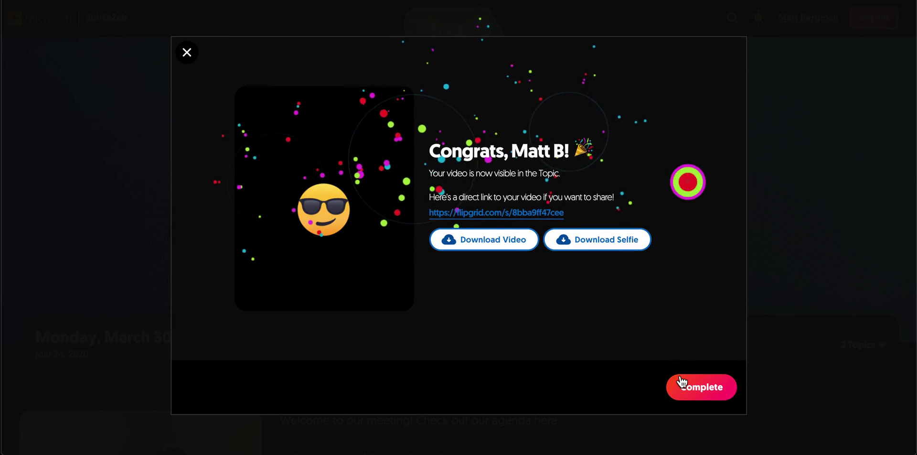
pyautogui.click(706, 395)
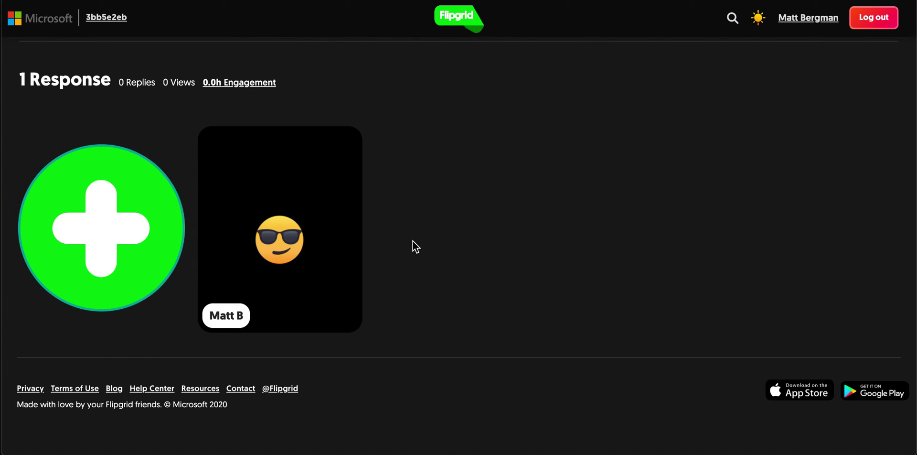
pyautogui.click(303, 171)
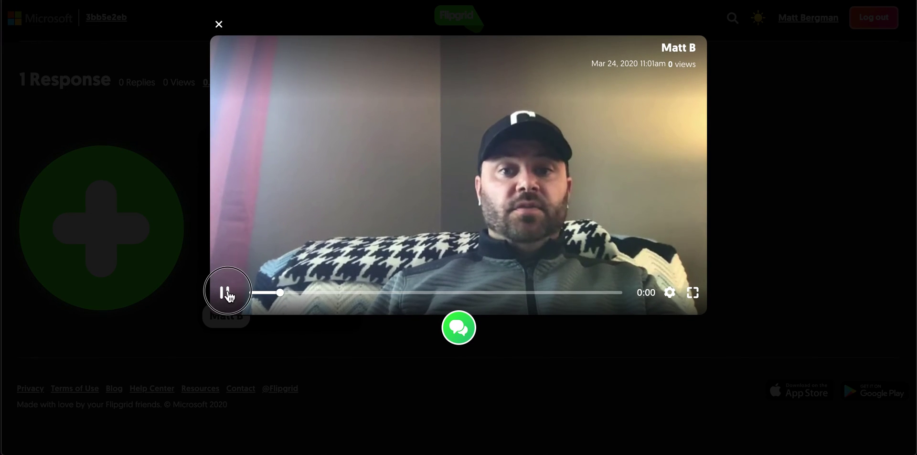
pyautogui.click(225, 292)
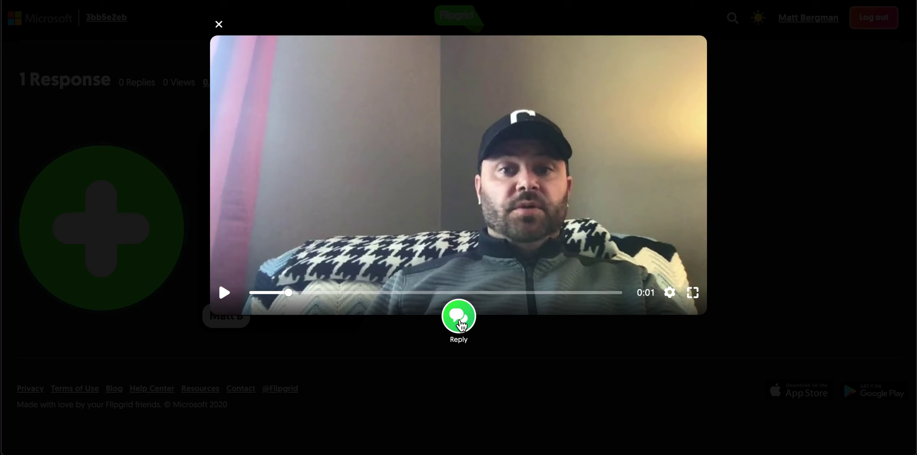
pyautogui.click(218, 24)
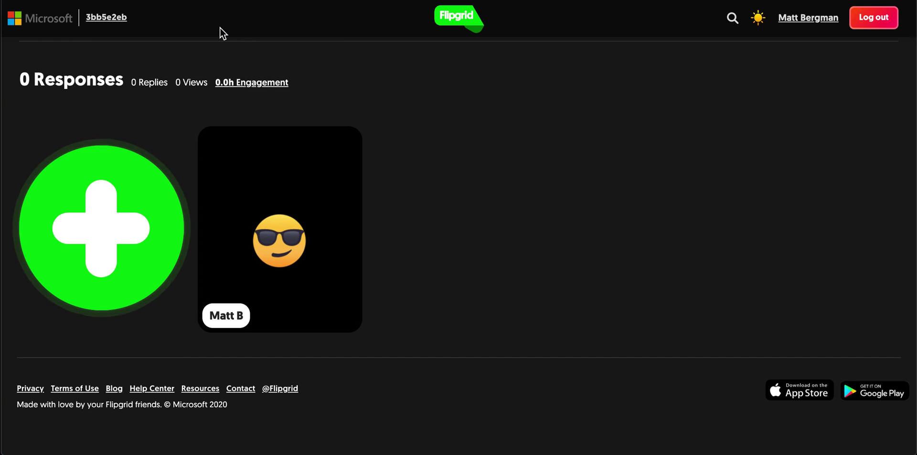
pyautogui.scroll(3, 430, 125)
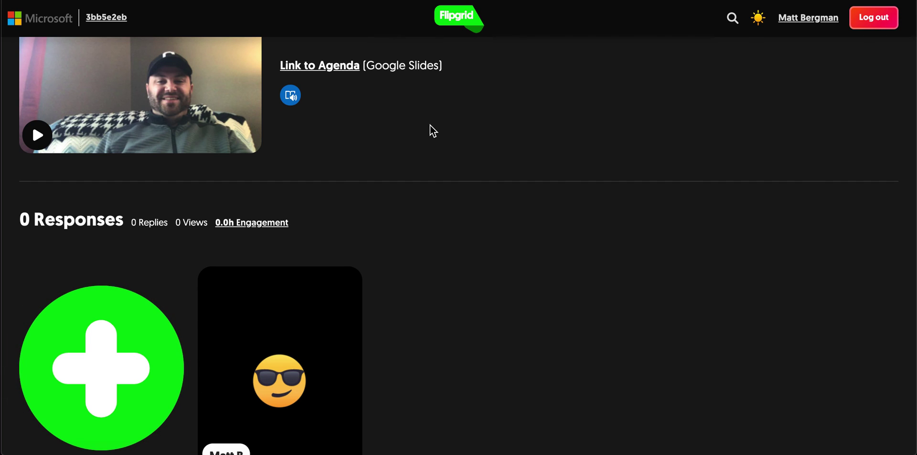
pyautogui.scroll(1, 430, 125)
pyautogui.scroll(3, 433, 130)
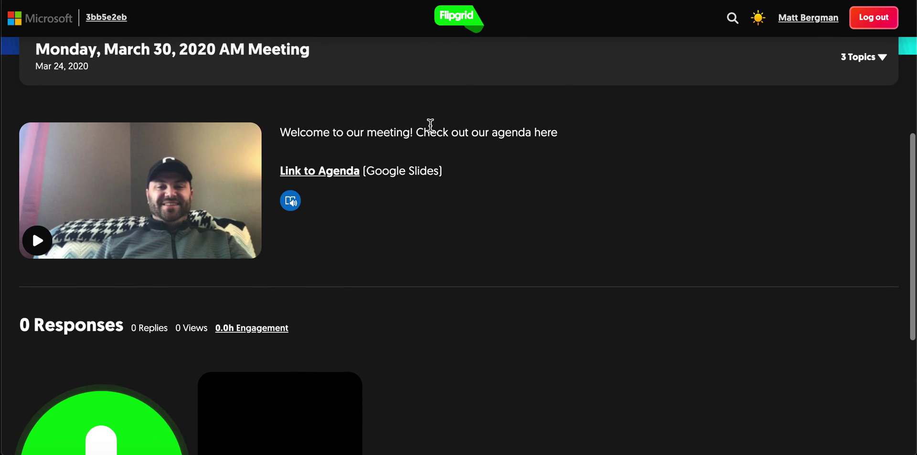